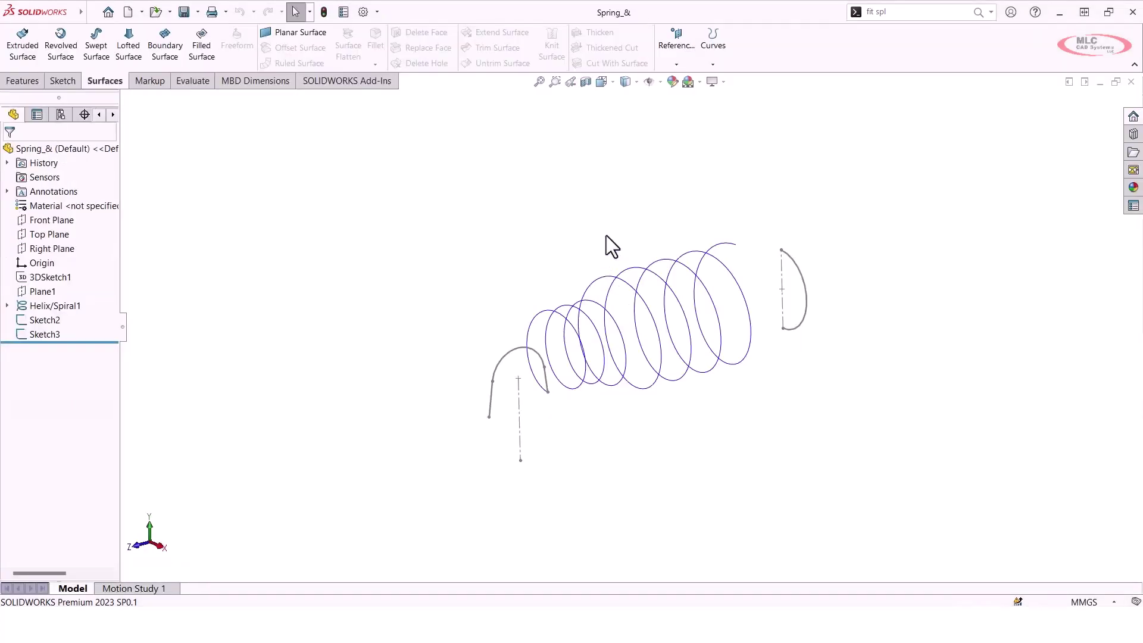
# Step: Orbit around the helix and sketches, selecting the helix curve to inspect it
pyautogui.moveTo(531, 235); pyautogui.dragTo(568, 244, button='middle')
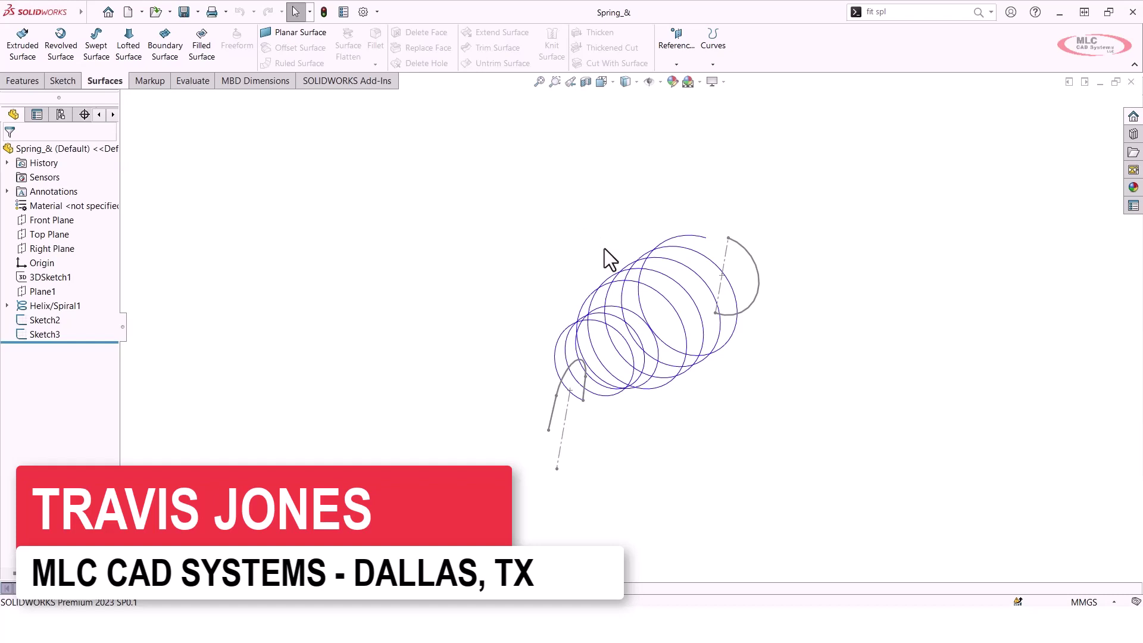
pyautogui.moveTo(604, 248); pyautogui.dragTo(602, 258, button='middle')
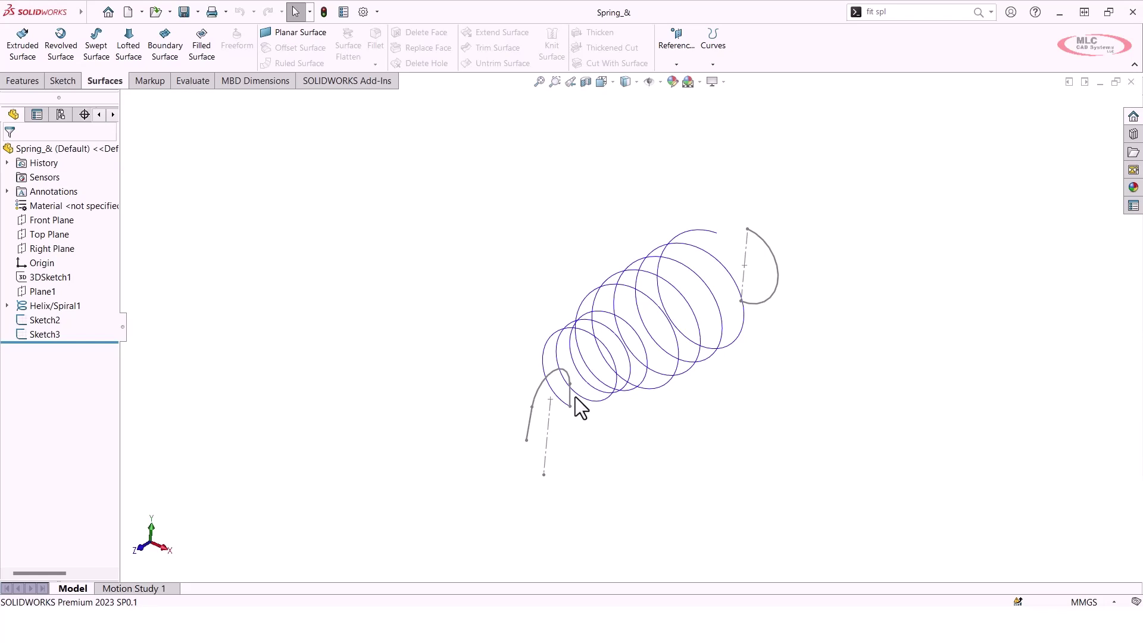
pyautogui.moveTo(697, 403)
pyautogui.mouseDown(button='middle')
pyautogui.moveTo(645, 349)
pyautogui.moveTo(602, 197)
pyautogui.moveTo(566, 222)
pyautogui.mouseUp(button='middle')
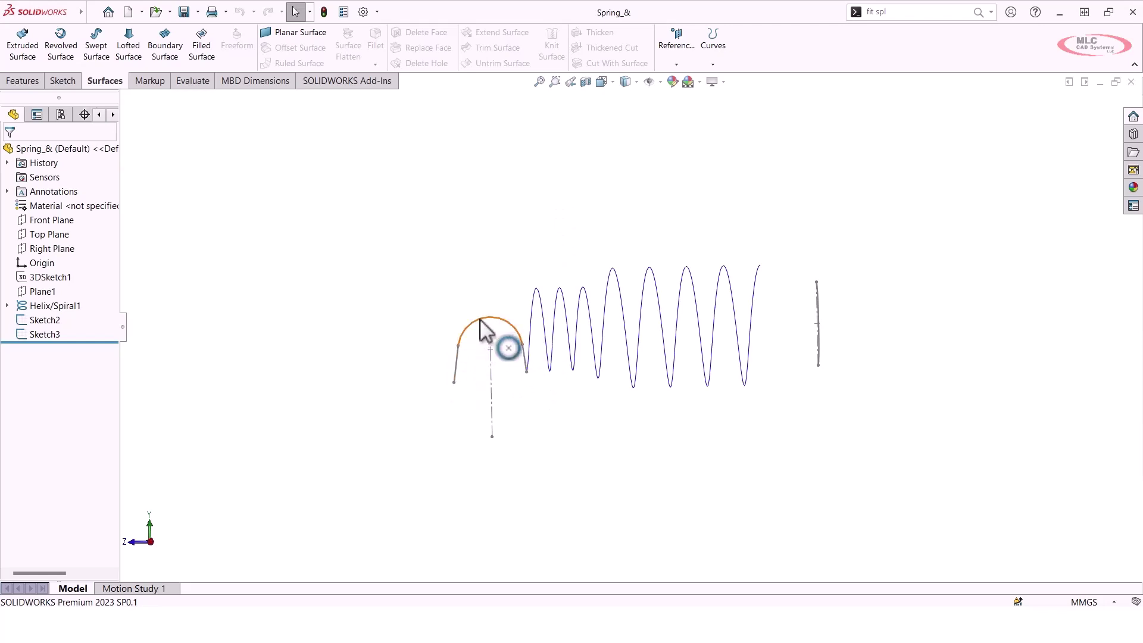
pyautogui.moveTo(466, 375); pyautogui.dragTo(652, 384, button='middle')
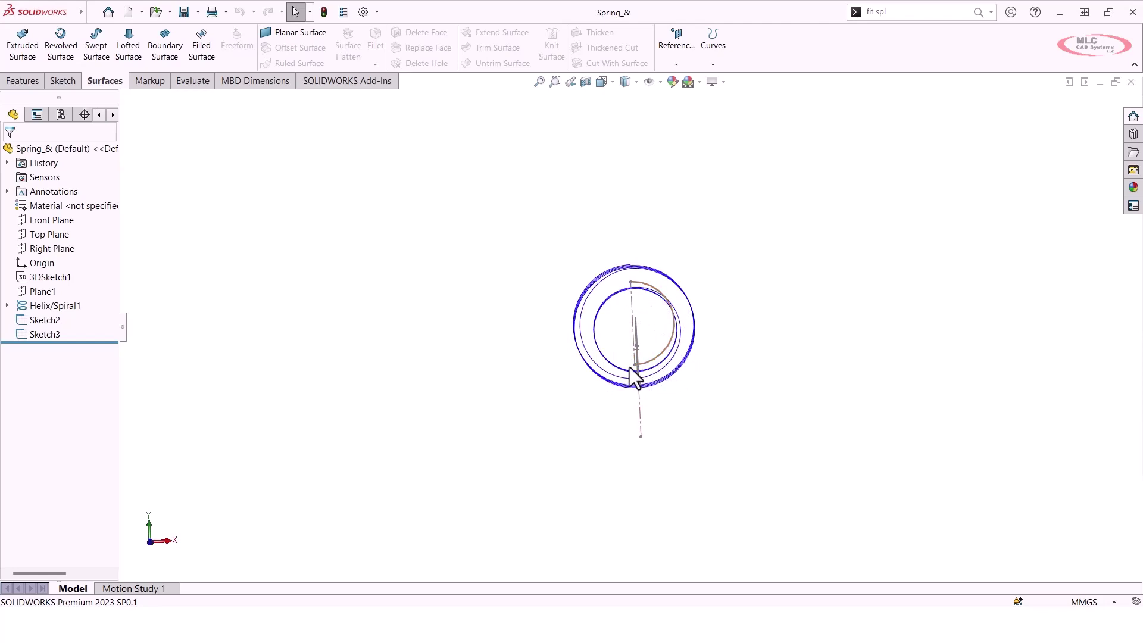
pyautogui.click(692, 327)
pyautogui.click(663, 367)
pyautogui.moveTo(723, 360); pyautogui.dragTo(746, 401, button='middle')
# Step: Create projected curve Curve1 from Sketch3 and Sketch2 using the Sketch on sketch option
pyautogui.moveTo(82, 12)
pyautogui.click(167, 13)
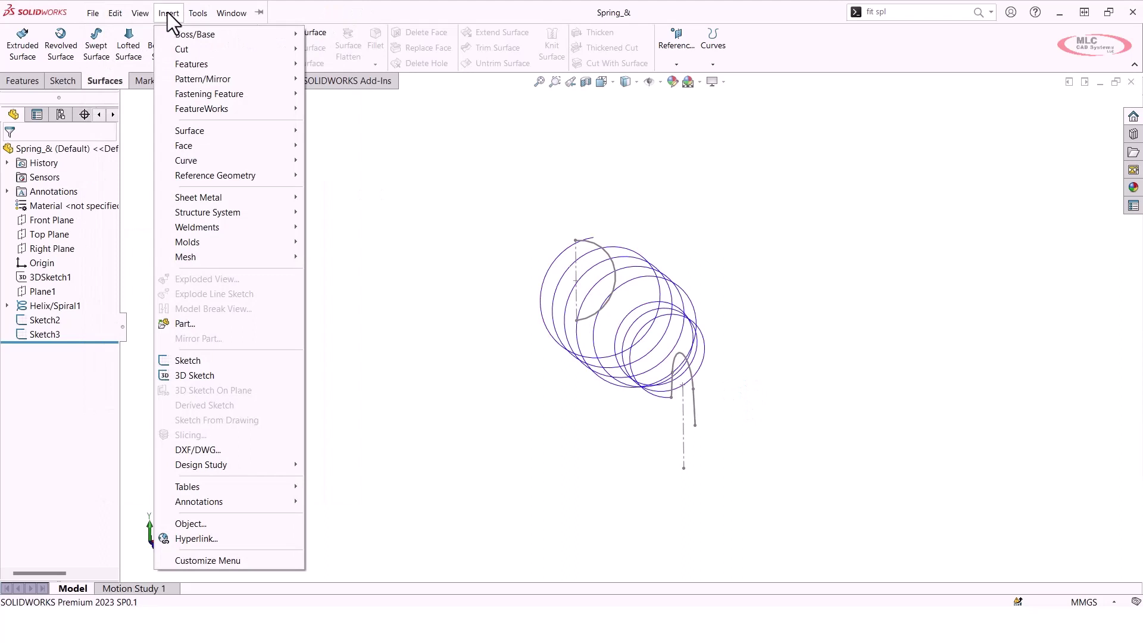
pyautogui.moveTo(191, 160)
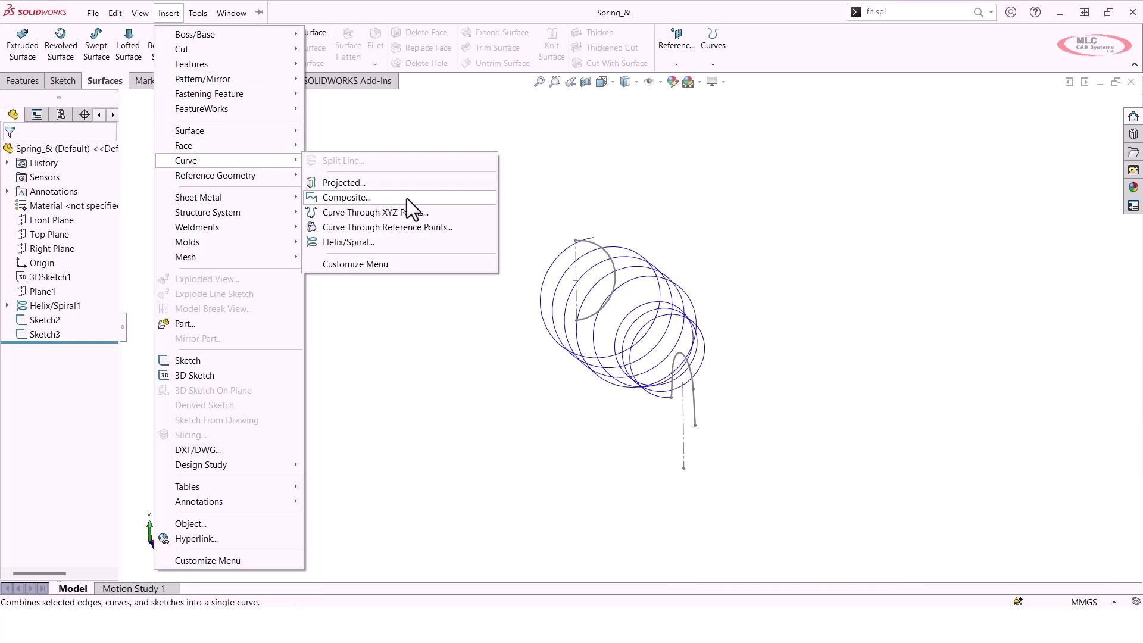
pyautogui.click(390, 182)
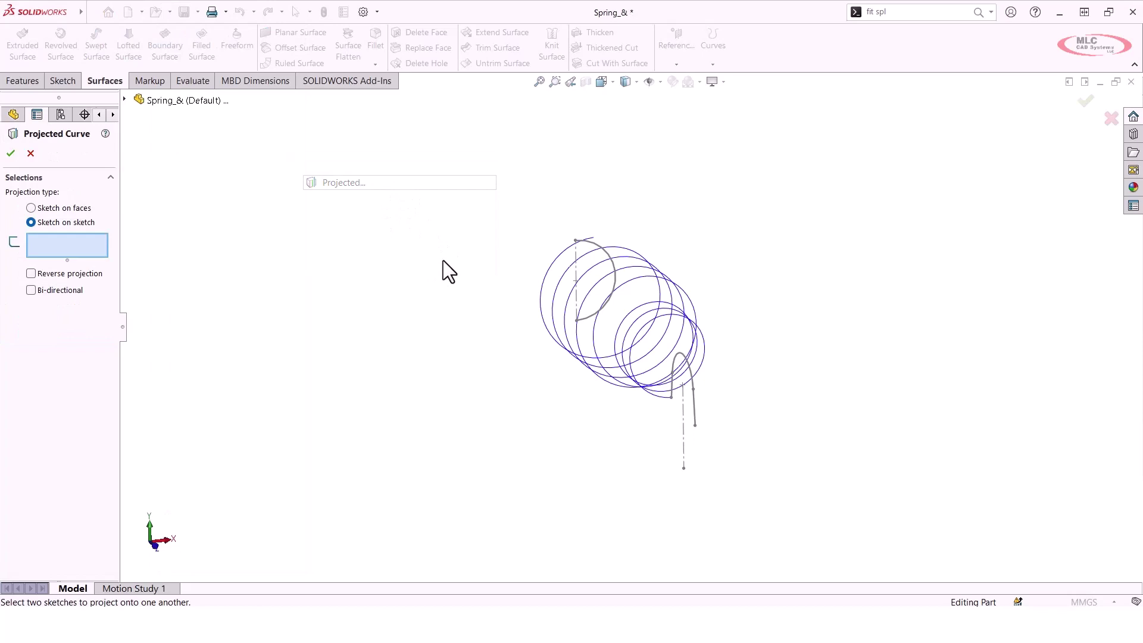
pyautogui.click(695, 406)
pyautogui.click(613, 292)
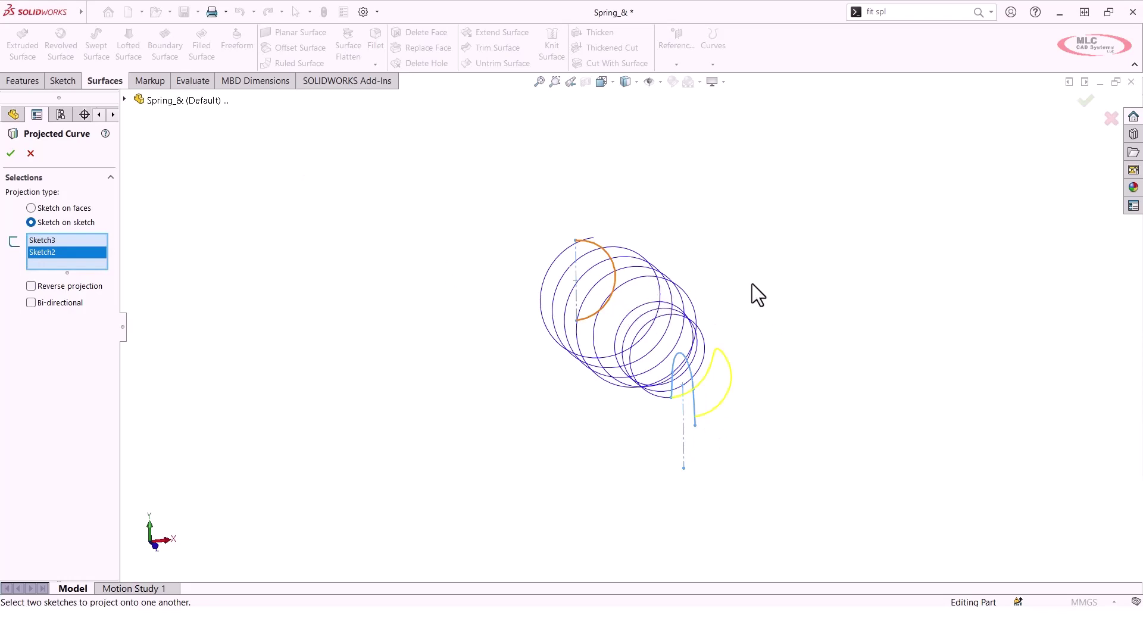
pyautogui.click(10, 153)
pyautogui.moveTo(706, 365); pyautogui.dragTo(747, 395, button='middle')
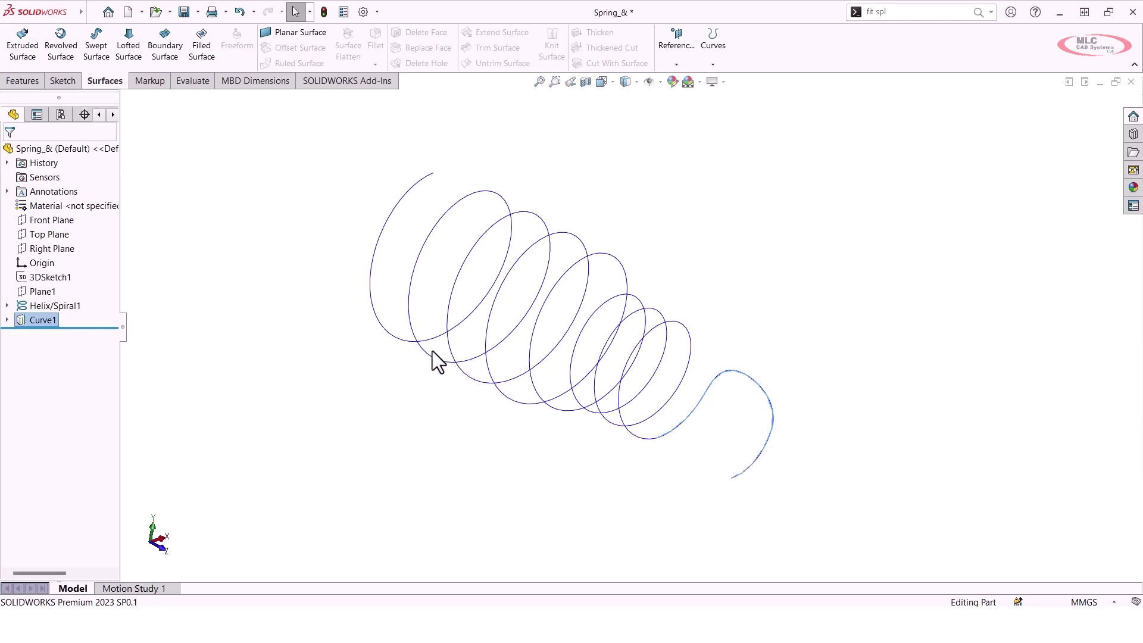
pyautogui.click(100, 45)
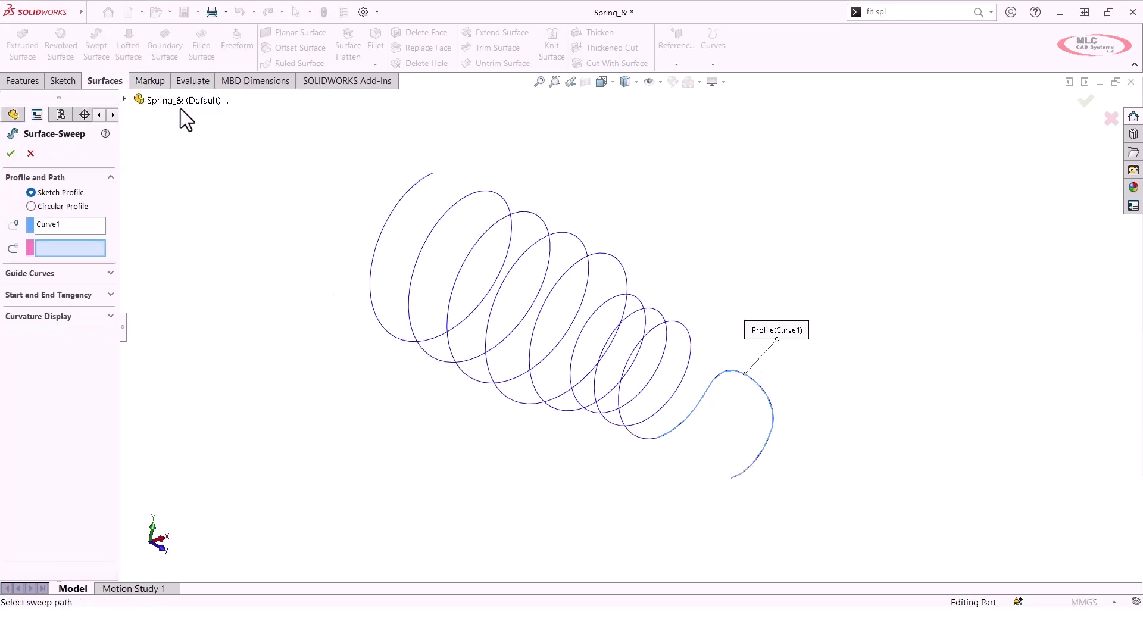
pyautogui.click(31, 207)
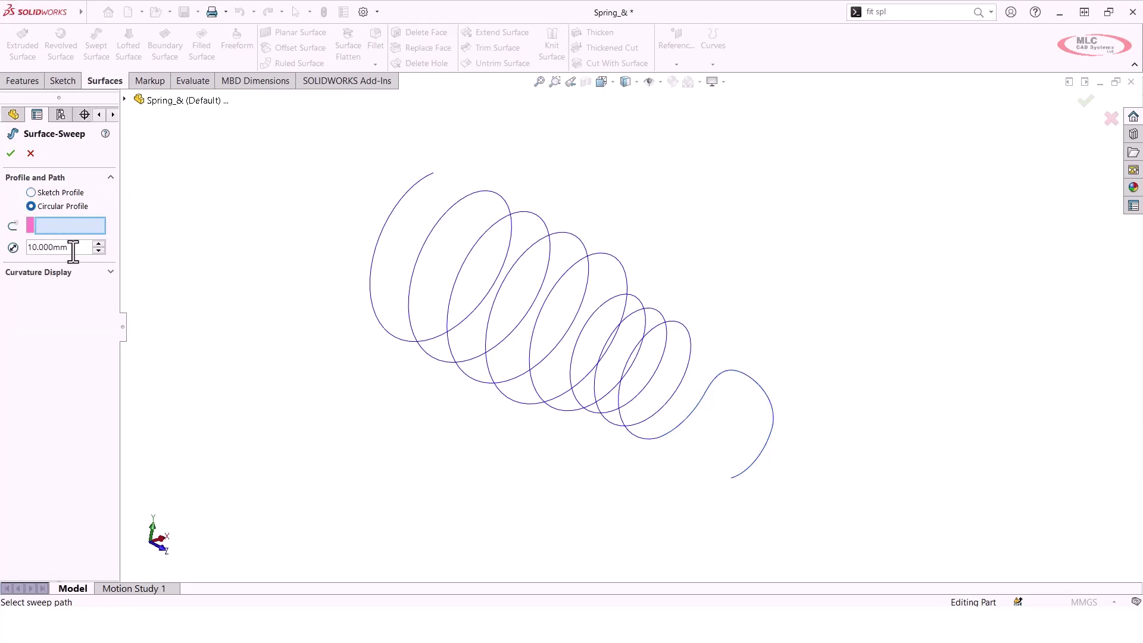
pyautogui.doubleClick(48, 247)
pyautogui.write('.5')
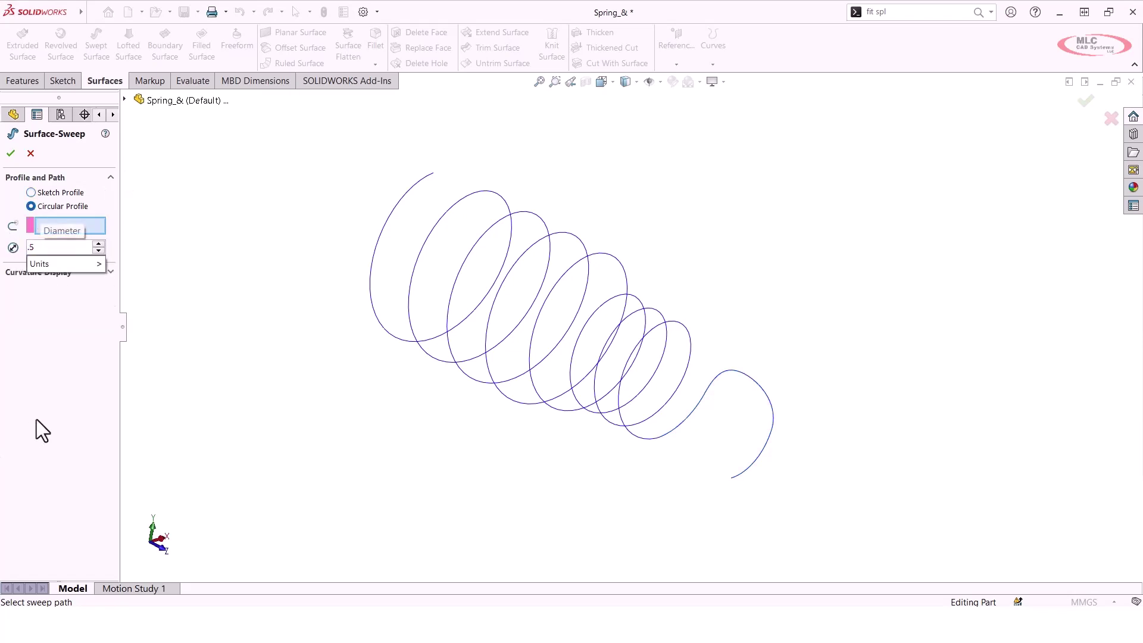
pyautogui.click(91, 222)
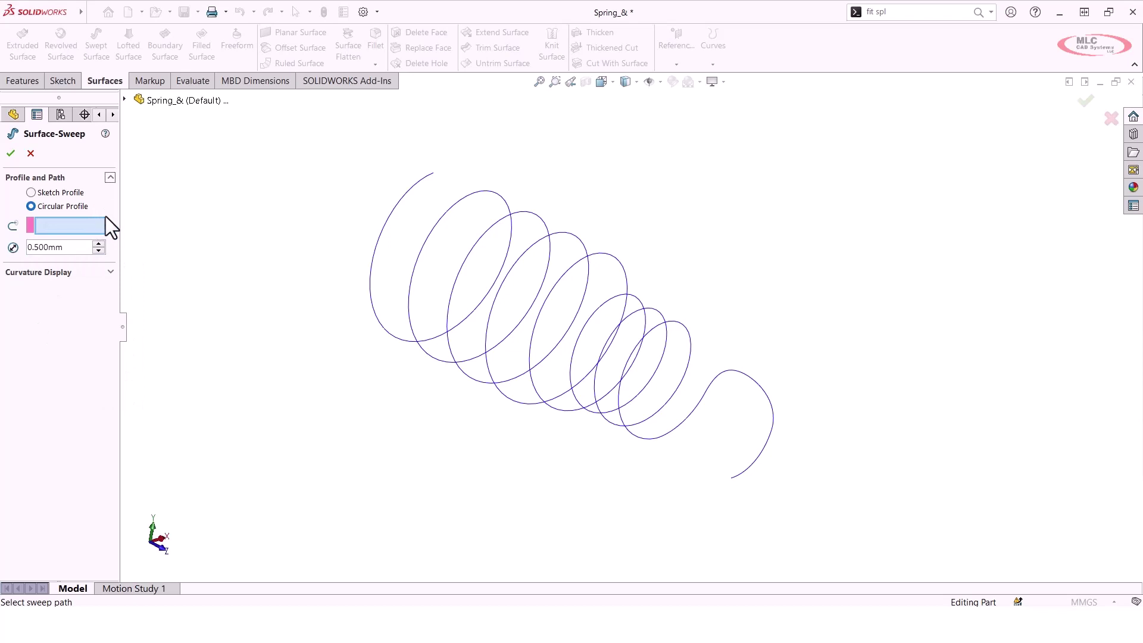
pyautogui.click(379, 242)
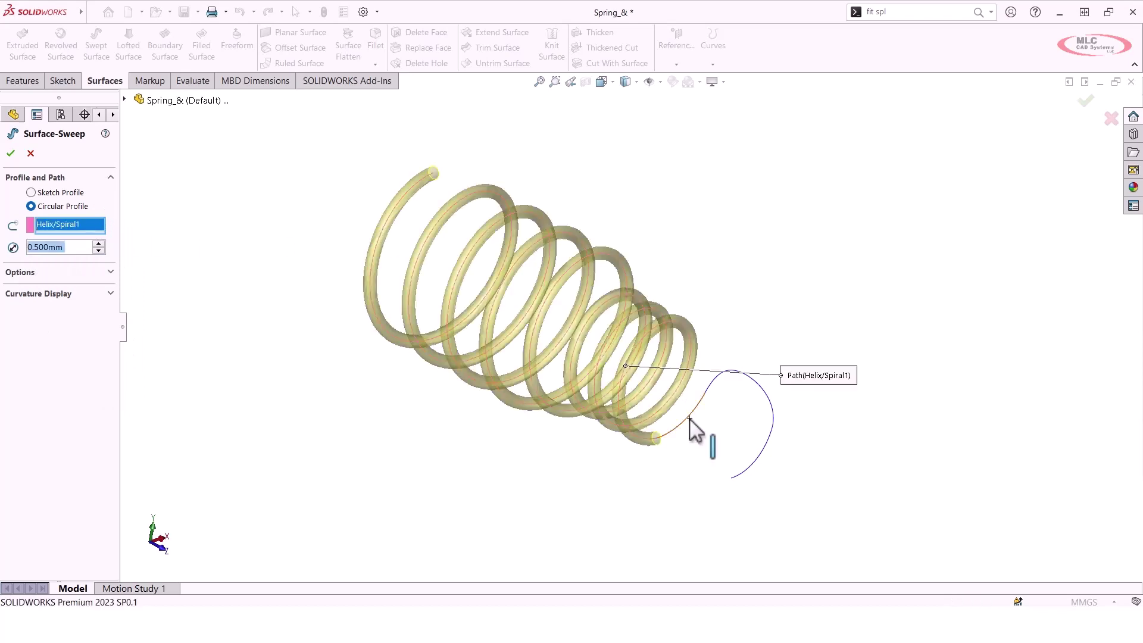
pyautogui.rightClick(65, 229)
pyautogui.click(71, 229)
pyautogui.rightClick(69, 224)
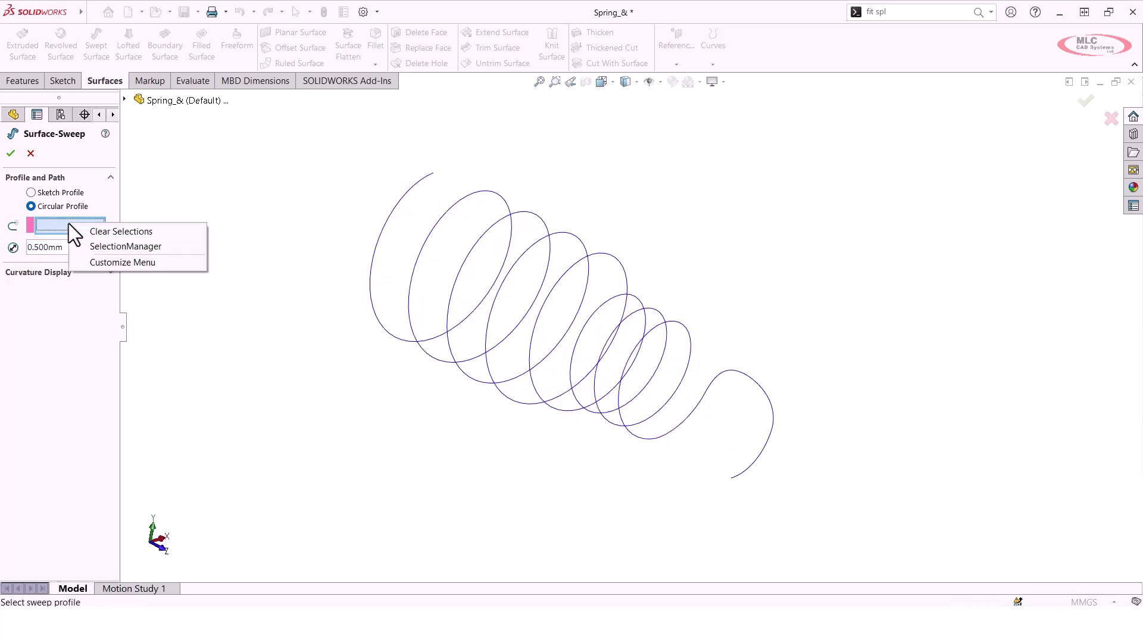
pyautogui.click(95, 246)
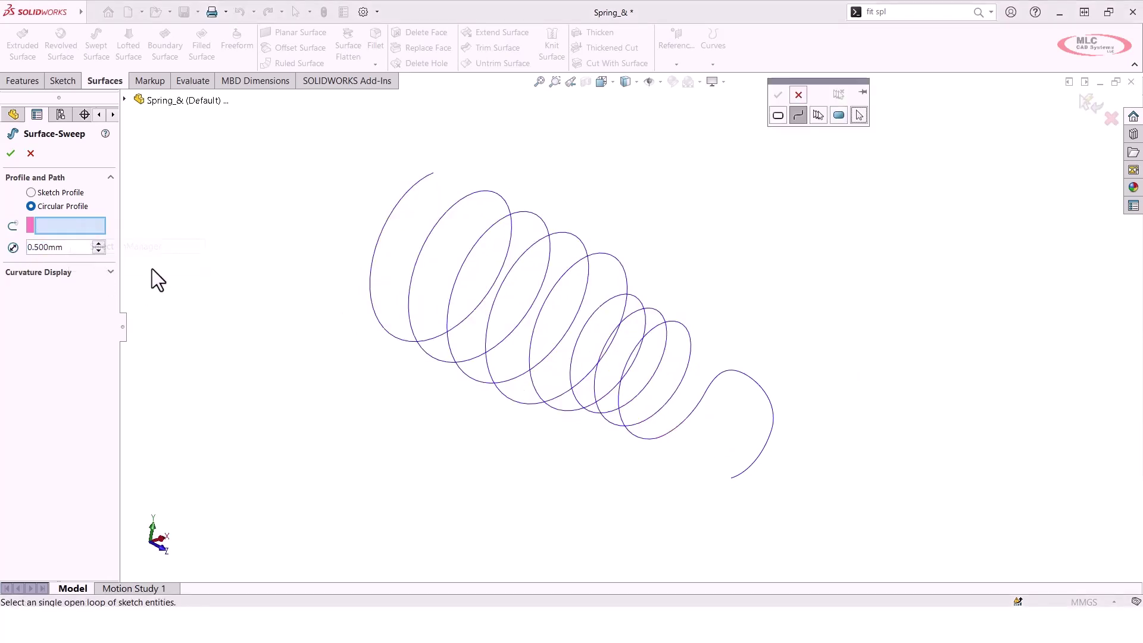
pyautogui.click(820, 120)
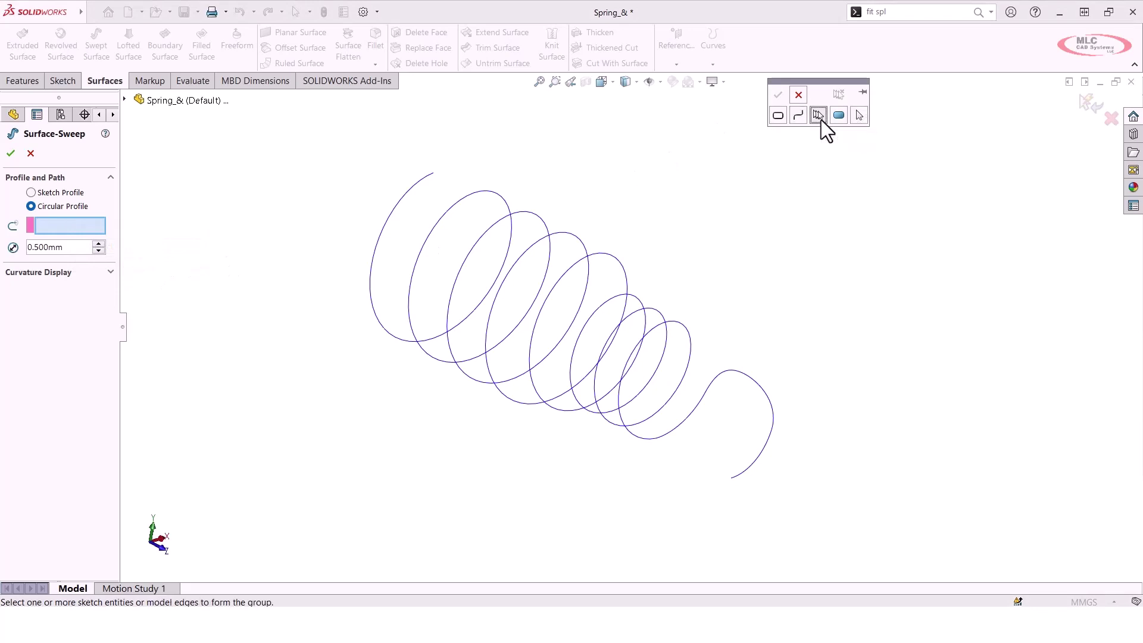
pyautogui.click(391, 217)
pyautogui.click(687, 418)
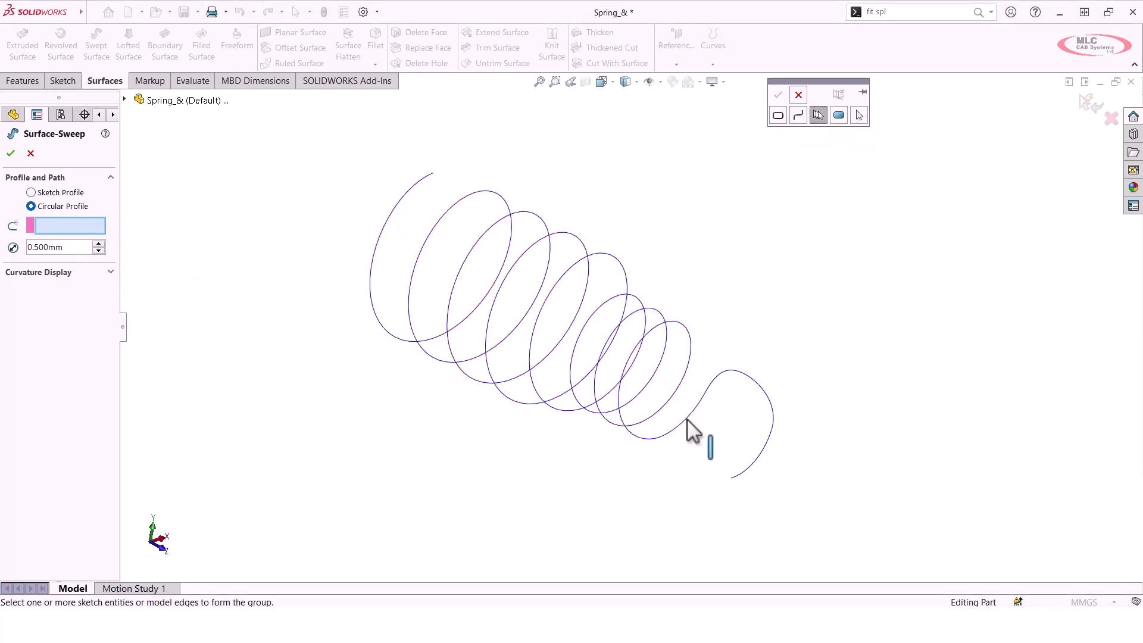
pyautogui.click(801, 95)
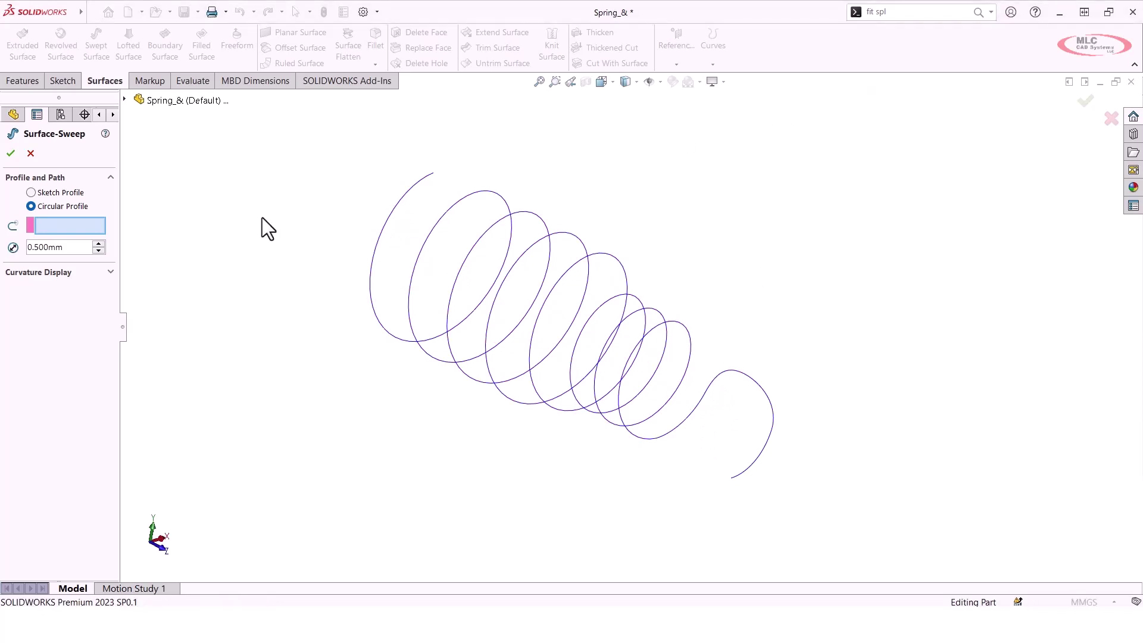
pyautogui.click(31, 153)
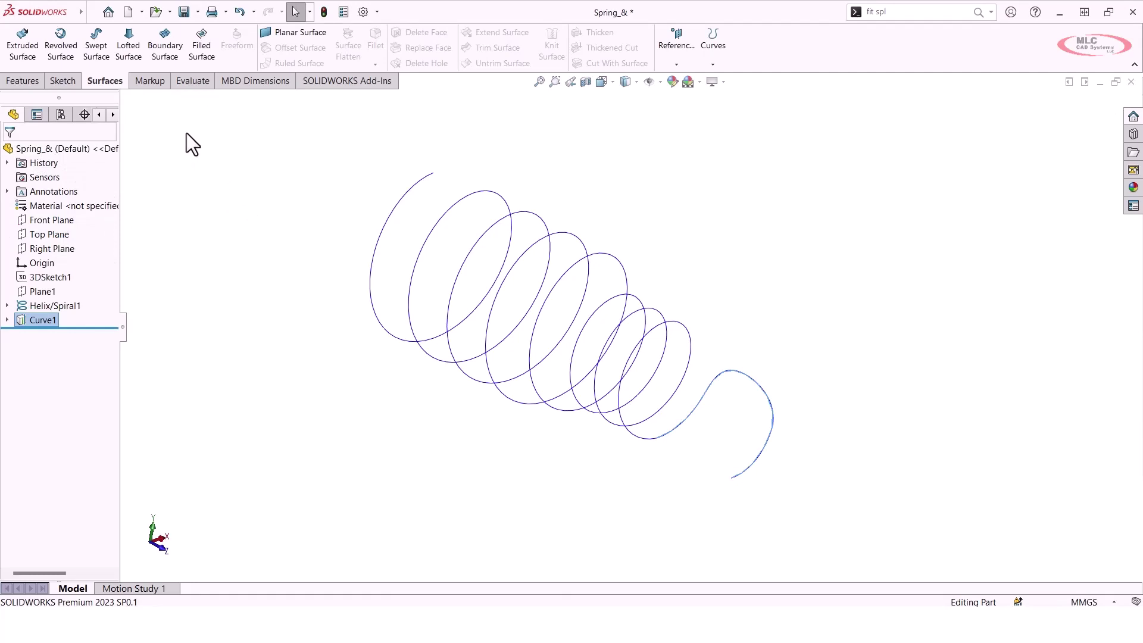
# Step: Join Curve1 and Helix/Spiral1 into composite curve CompCurve1, totaling 10.589 mm
pyautogui.moveTo(95, 12)
pyautogui.click(143, 13)
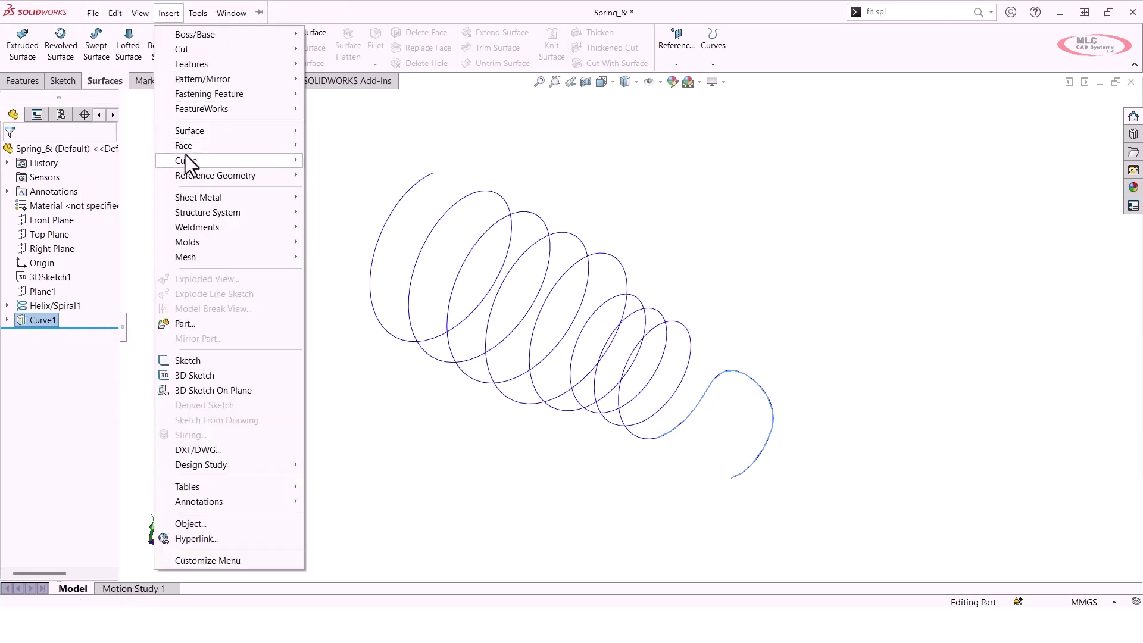
pyautogui.moveTo(186, 160)
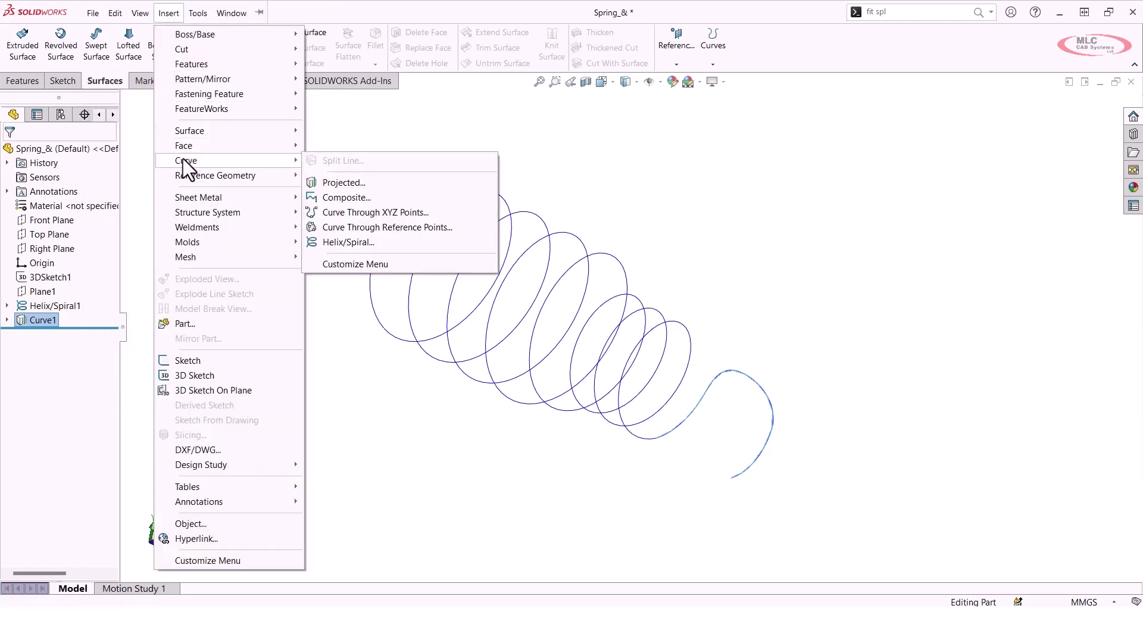
pyautogui.click(356, 198)
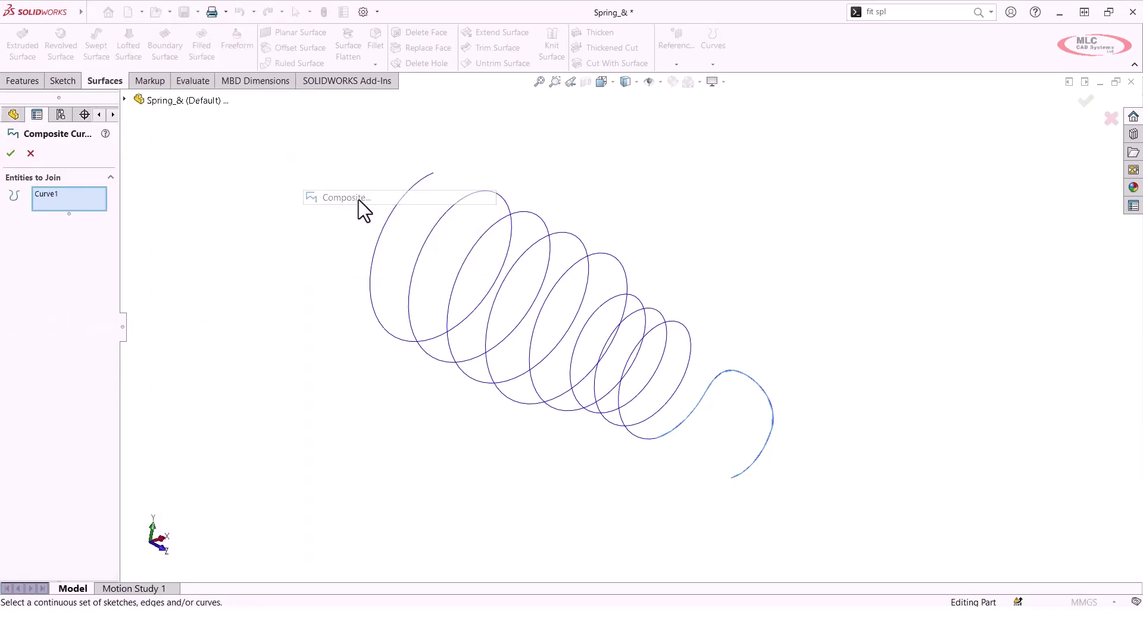
pyautogui.click(388, 220)
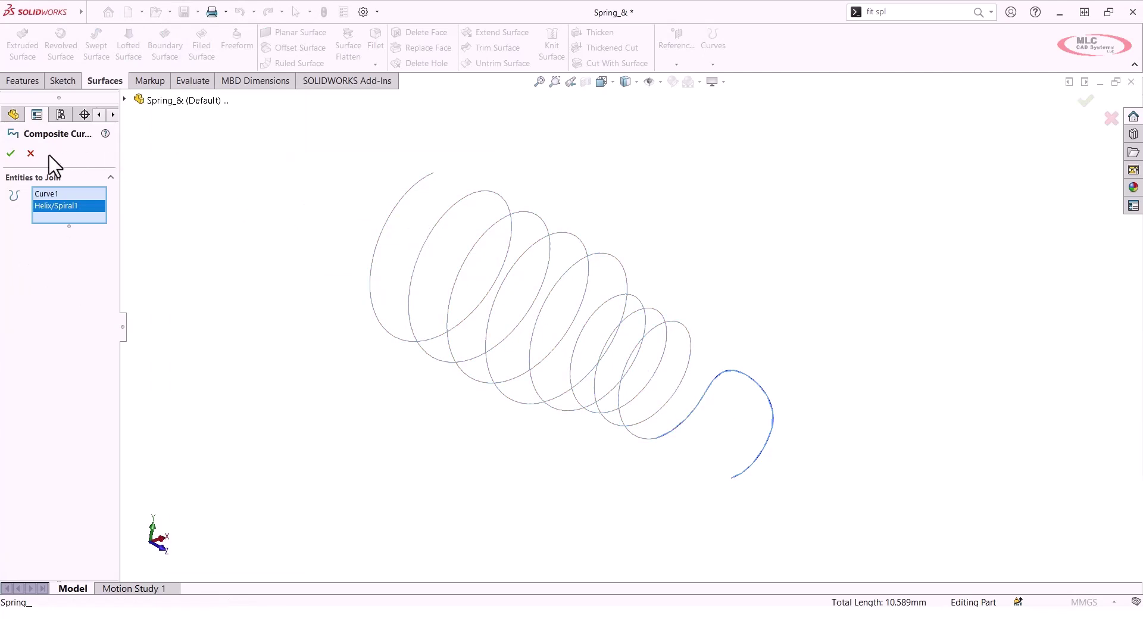
pyautogui.click(11, 153)
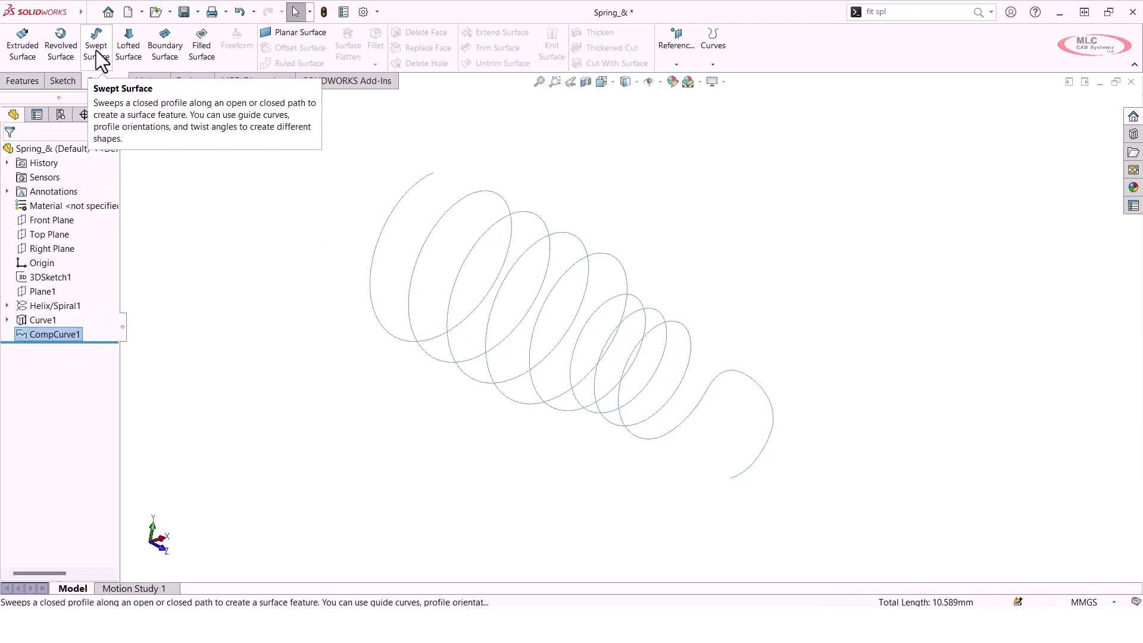
# Step: Sweep a 0.5 mm diameter circular profile along CompCurve1 to create the solid Sweep1
pyautogui.click(24, 81)
pyautogui.click(132, 32)
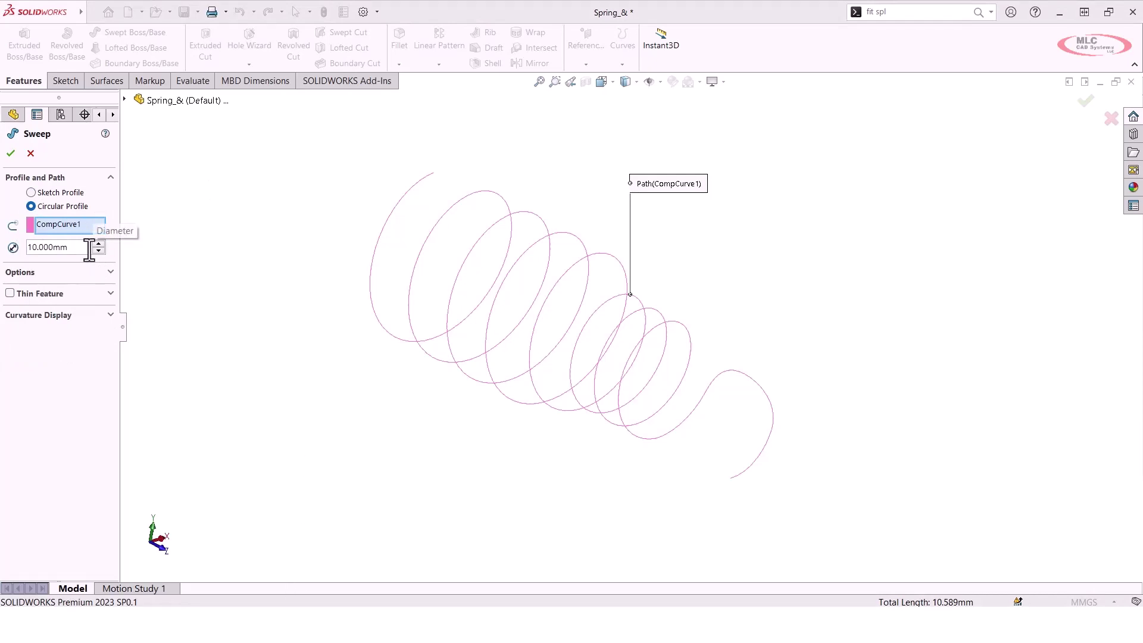
pyautogui.moveTo(79, 250); pyautogui.dragTo(29, 249)
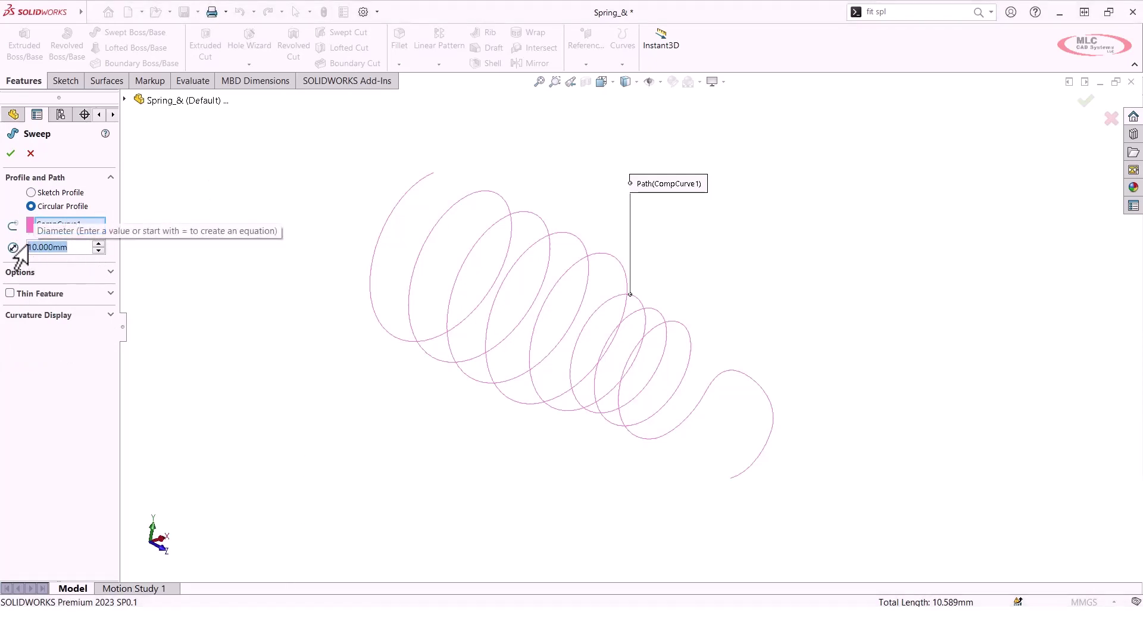
pyautogui.write('0.5')
pyautogui.press('Return')
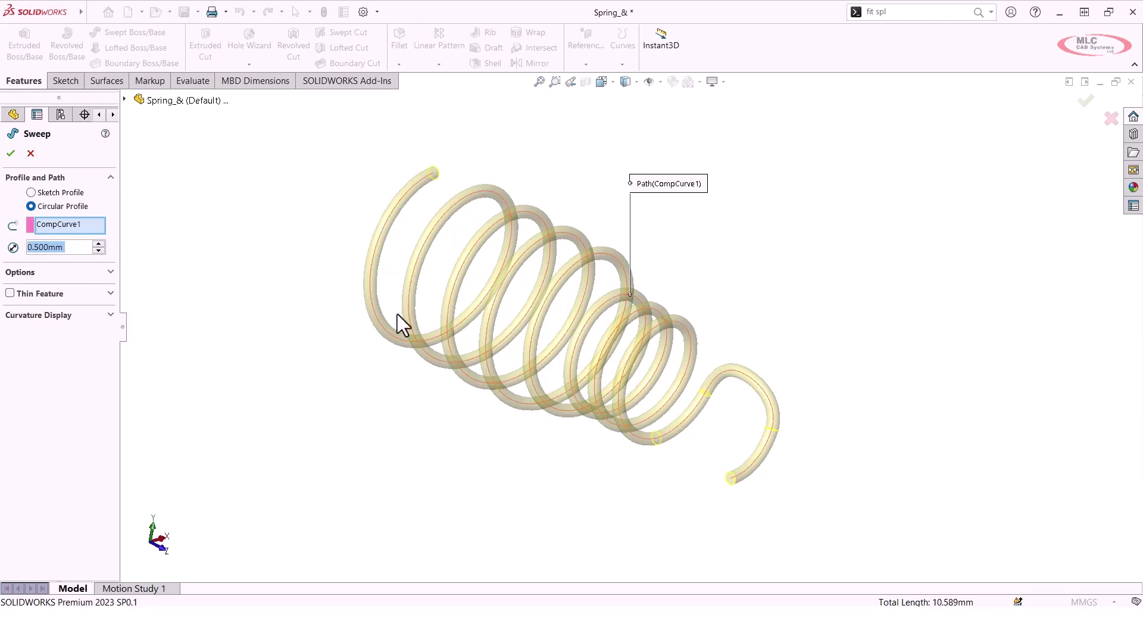
pyautogui.click(11, 154)
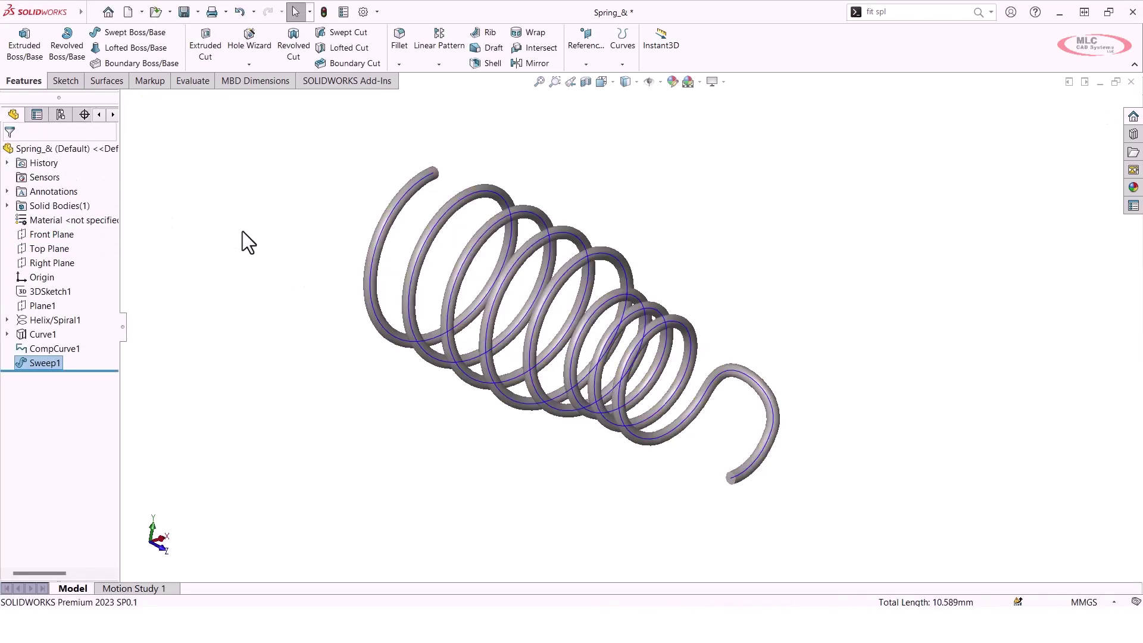